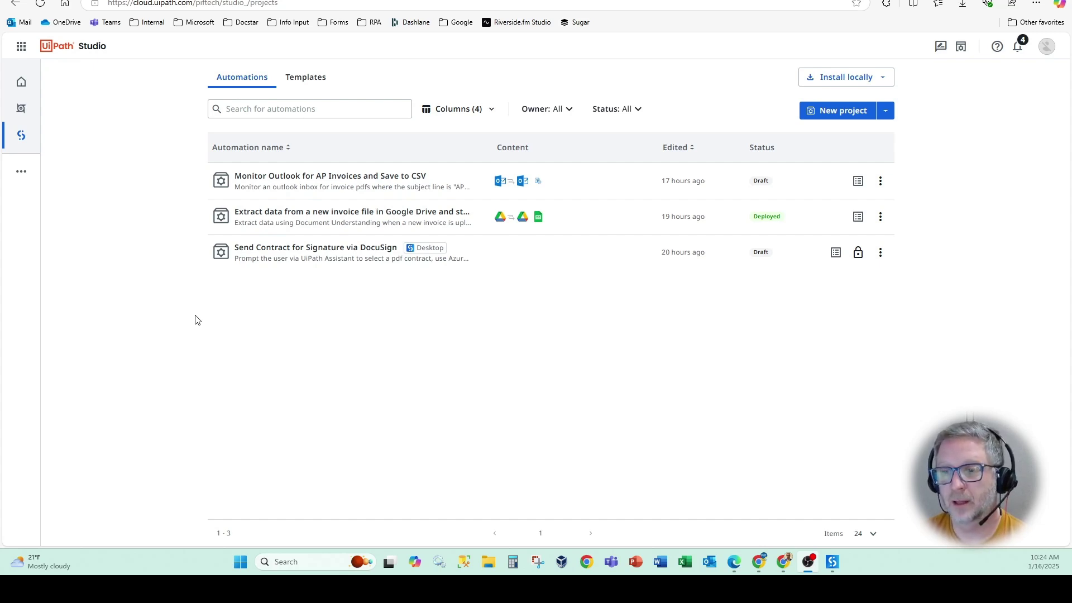
Open the automation that extracts new Google Drive invoices into Google Sheets and expand its Write Invoice File Name to Console activity
left_click(267, 222)
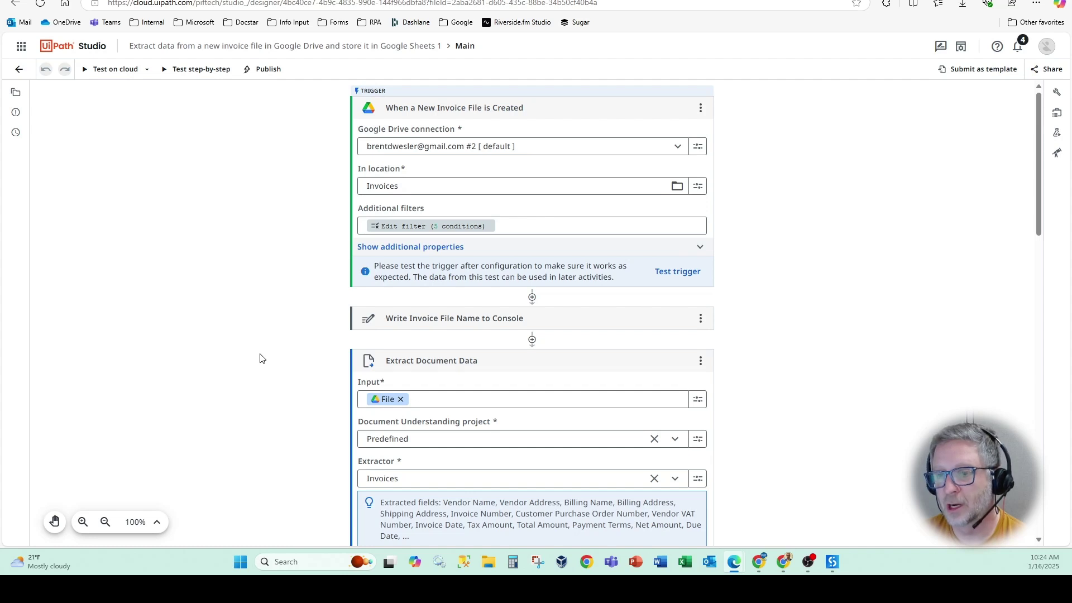
scroll(262, 358, "down", 7)
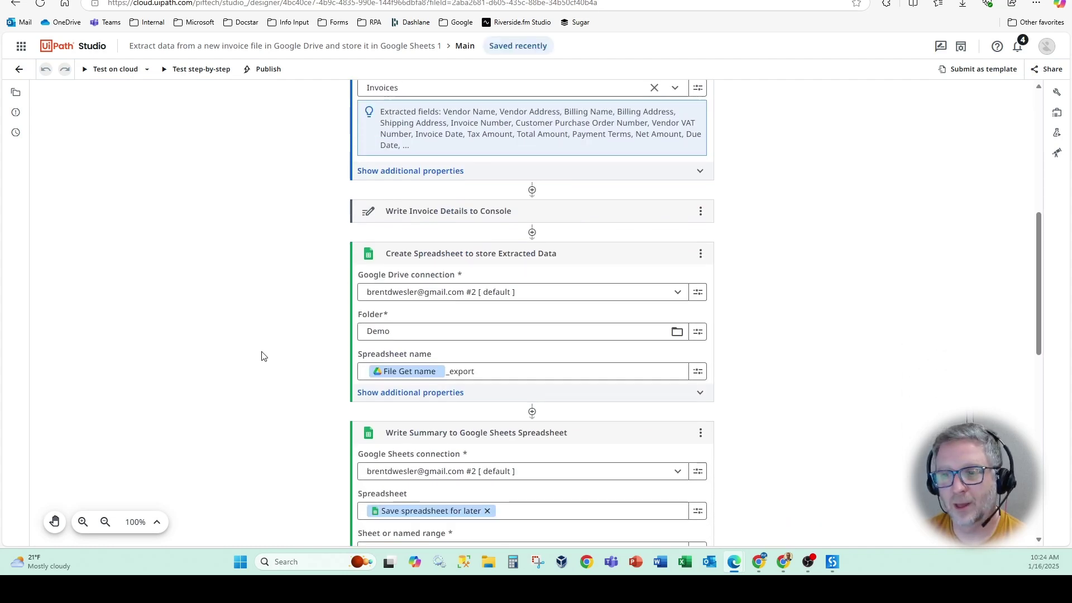
scroll(264, 357, "up", 7)
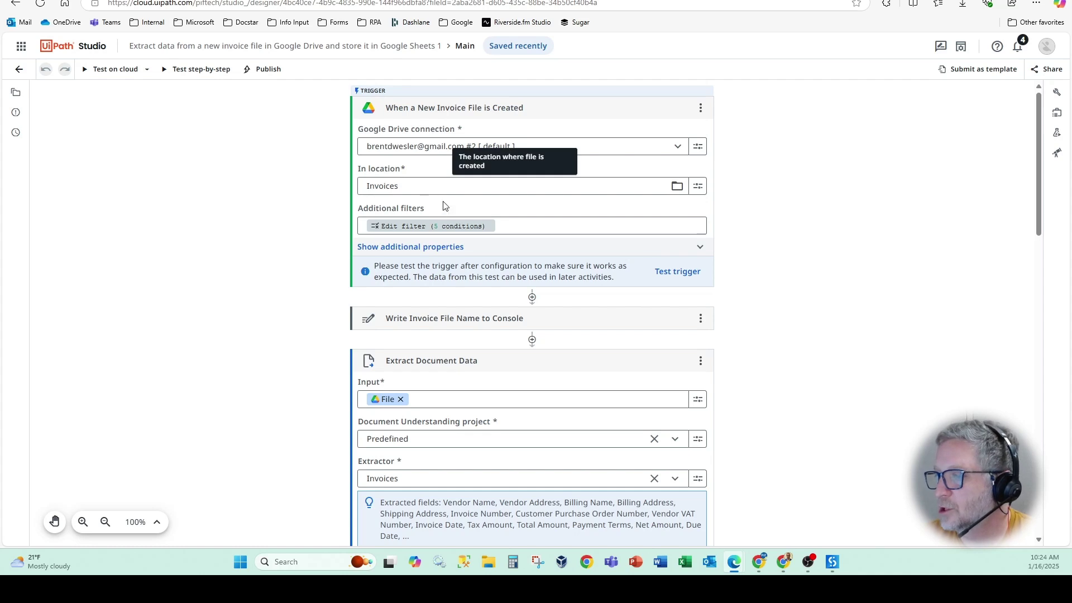
scroll(430, 184, "down", 1)
left_click(459, 262)
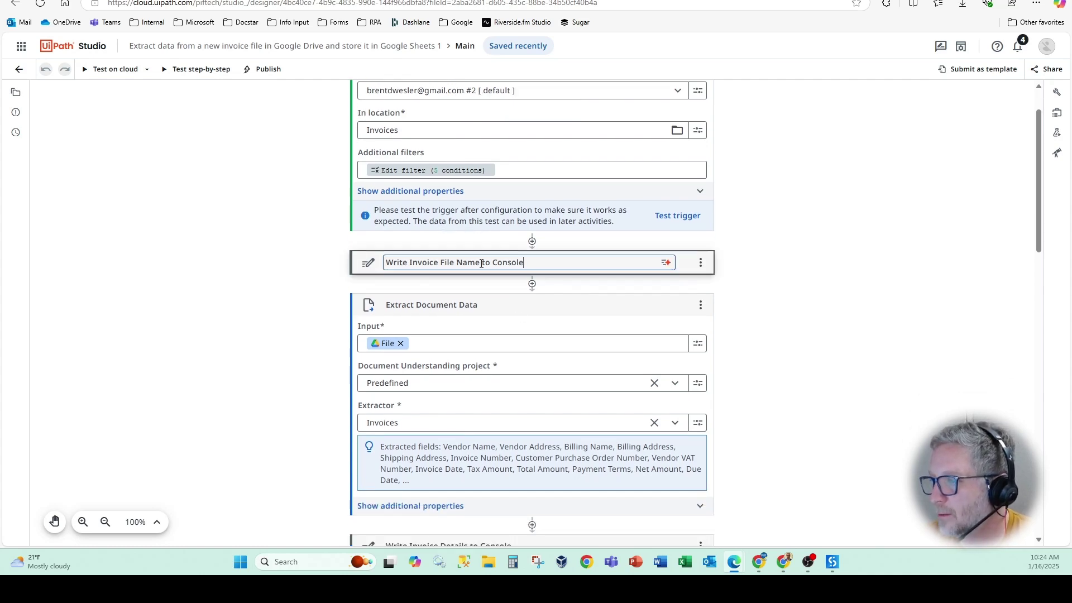
key("Return")
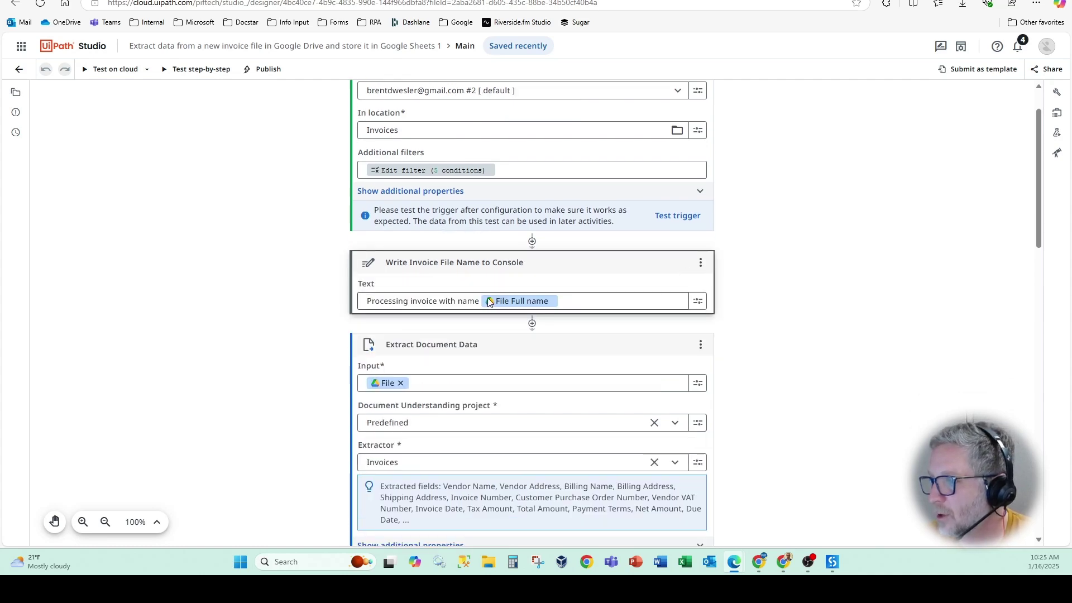
Review the workflow's remaining activities, from Extract Document Data through Write Extracted Data to Sheet
scroll(478, 301, "down", 3)
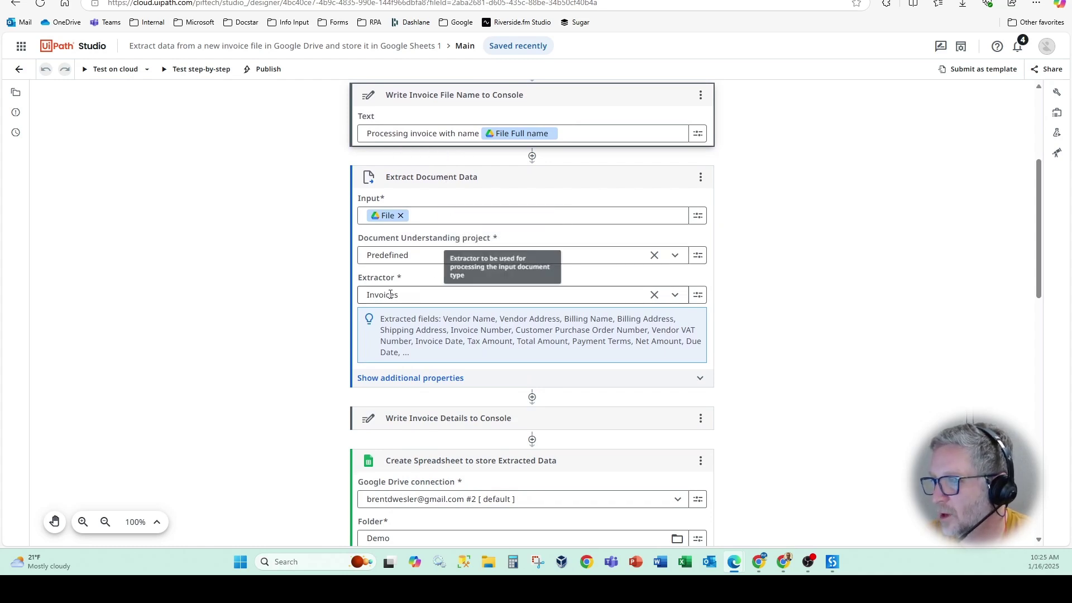
scroll(419, 307, "down", 3)
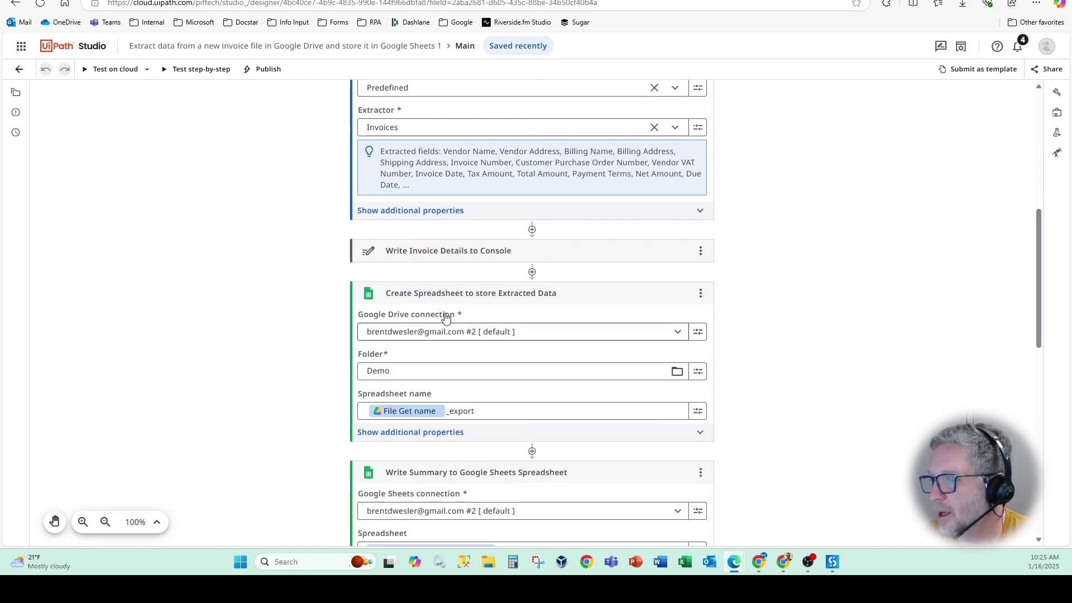
scroll(435, 312, "down", 2)
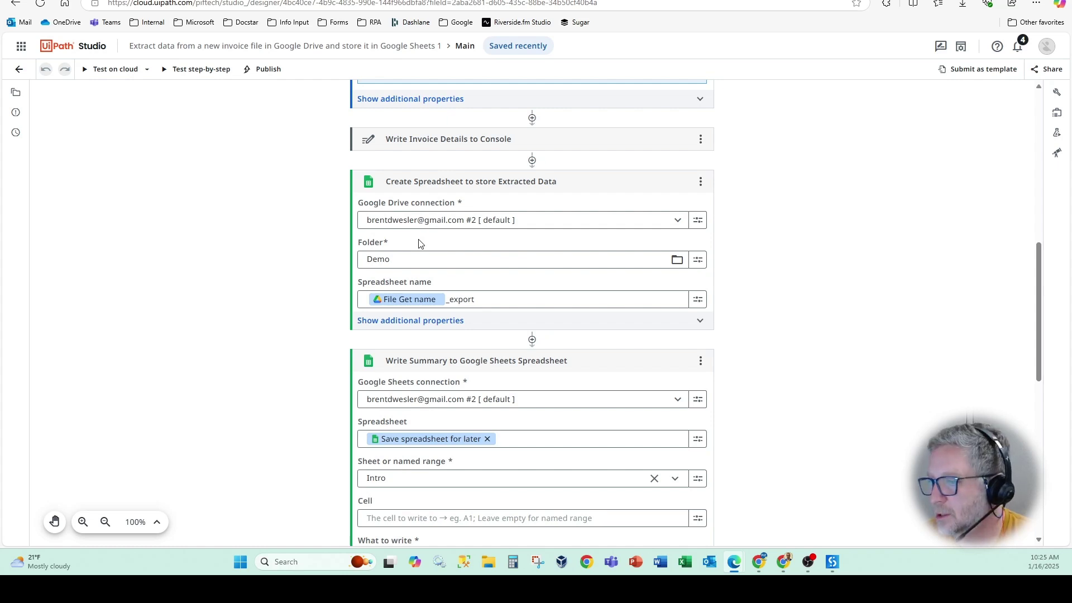
scroll(420, 243, "down", 3)
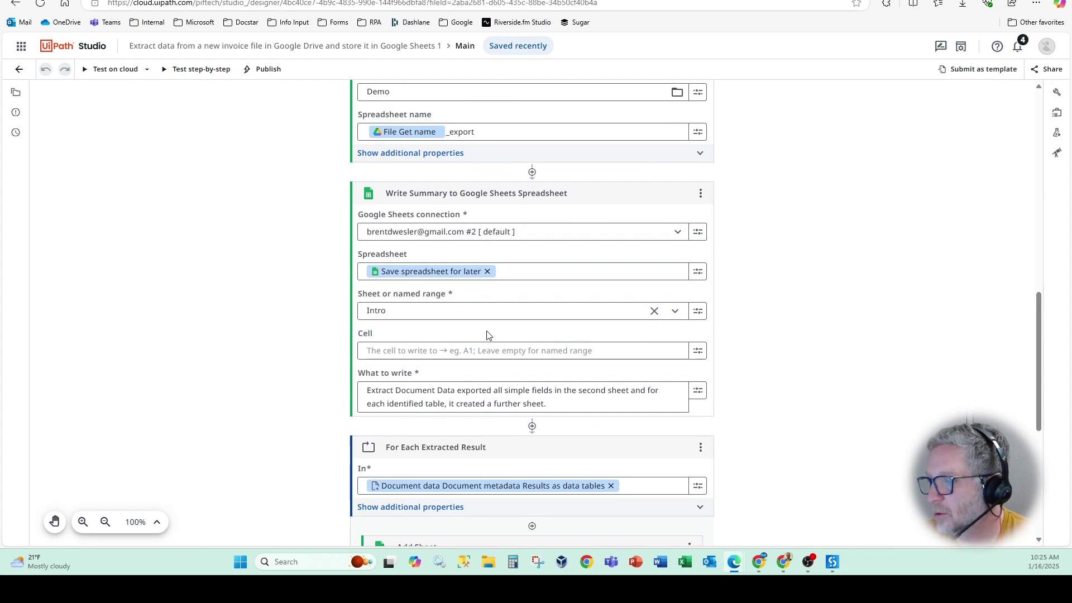
scroll(488, 335, "down", 6)
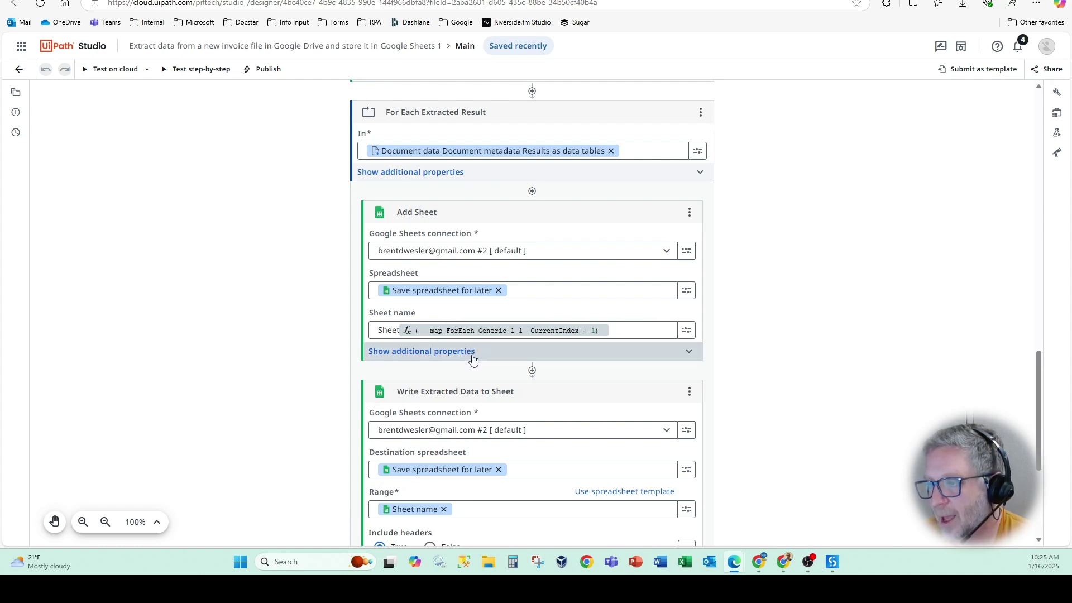
scroll(473, 360, "down", 4)
scroll(473, 360, "up", 2)
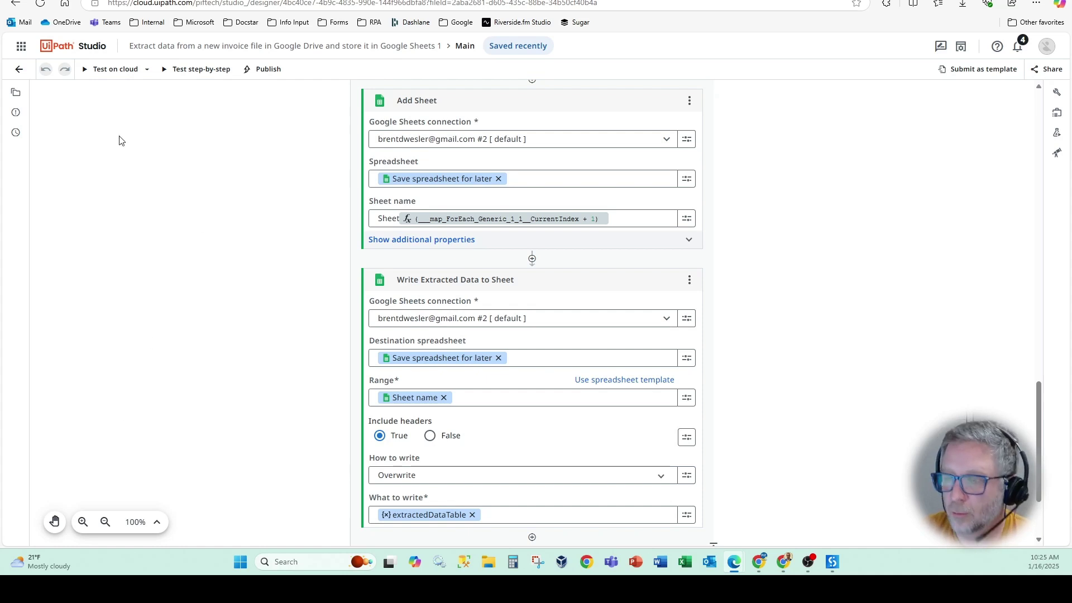
Start a cloud test of the workflow and upload ACME Company_APInvoice.pdf to the Demo > Invoices folder in Google Drive
left_click(103, 69)
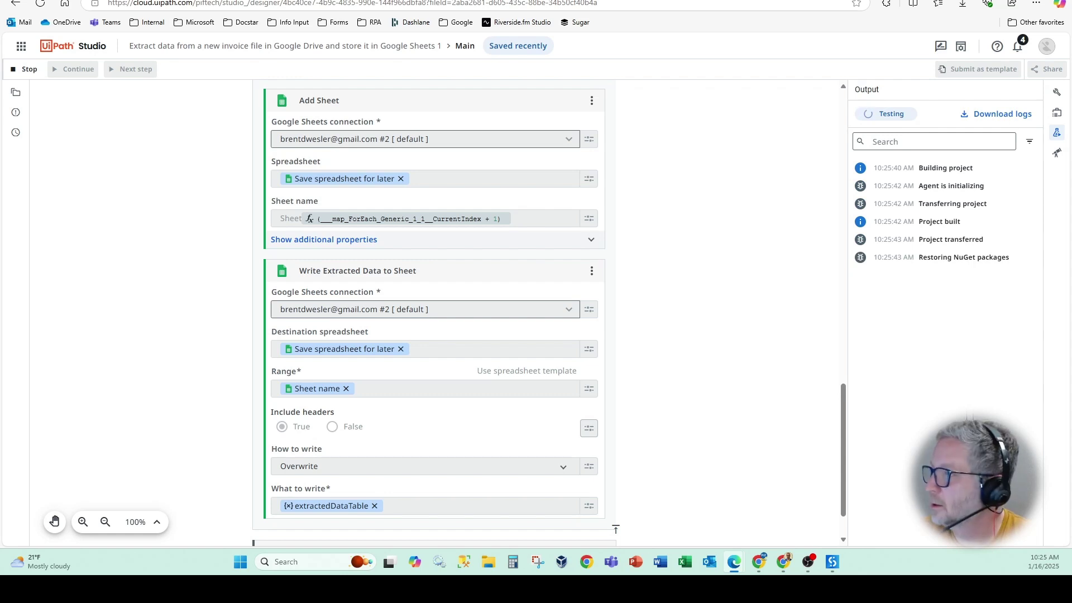
key("alt+Tab")
key("ctrl+Tab")
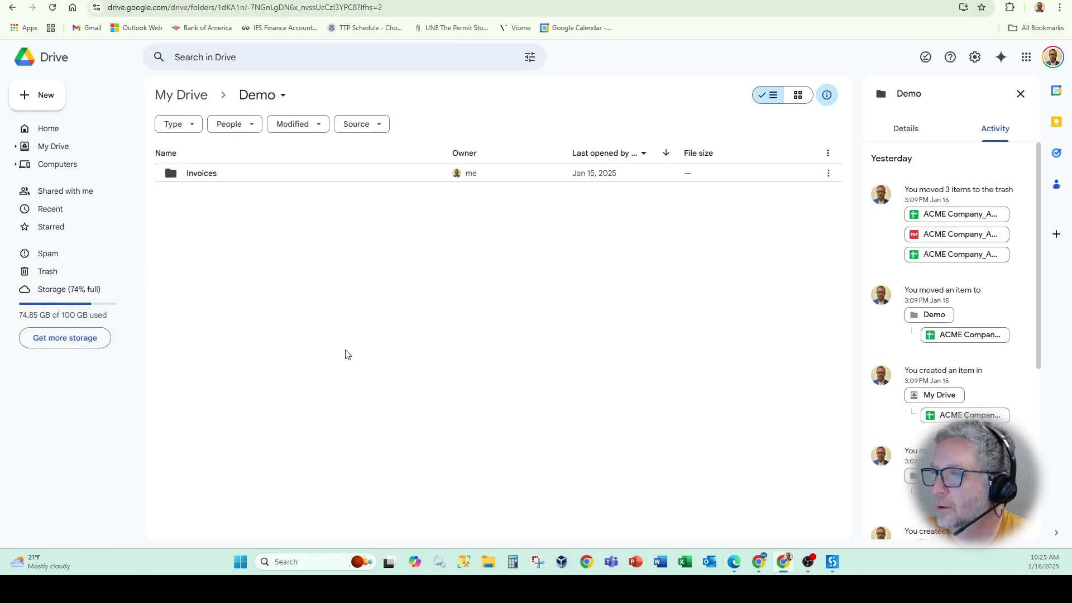
double_click(203, 175)
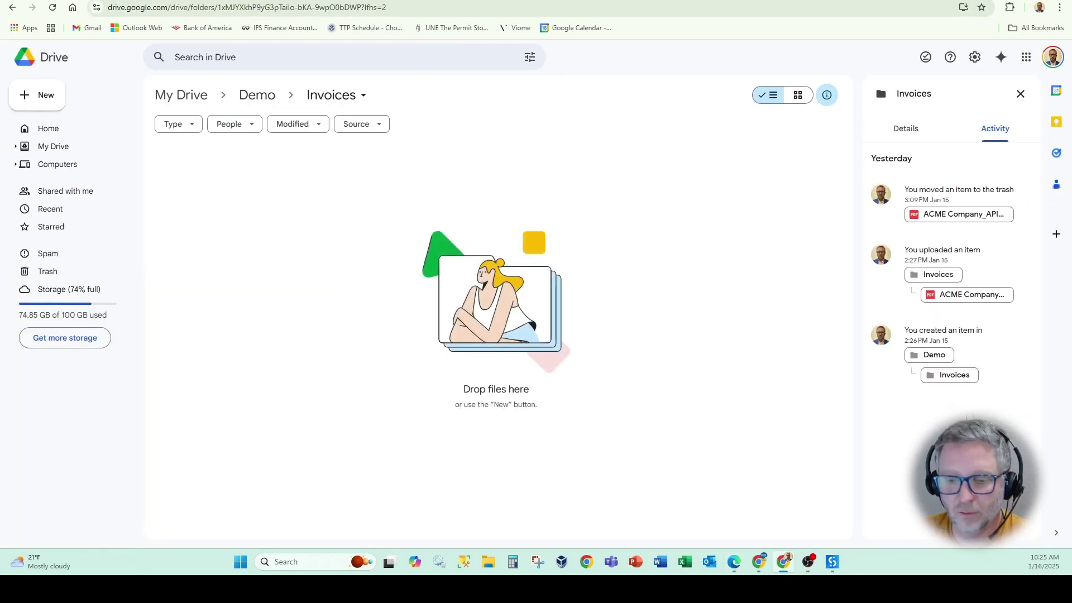
key("super+e")
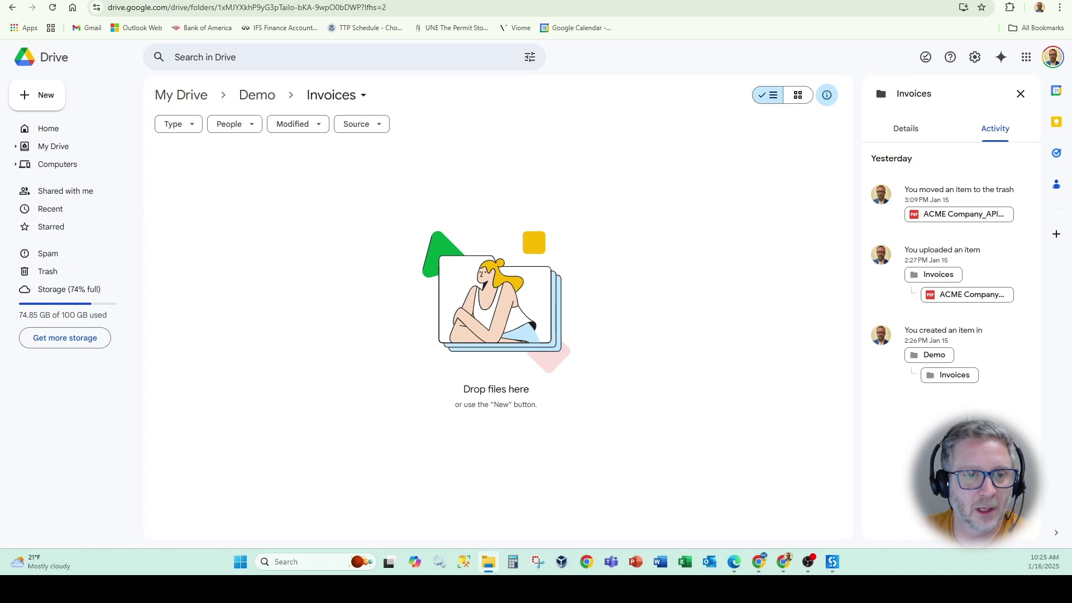
left_click_drag(268, 3, 424, 380)
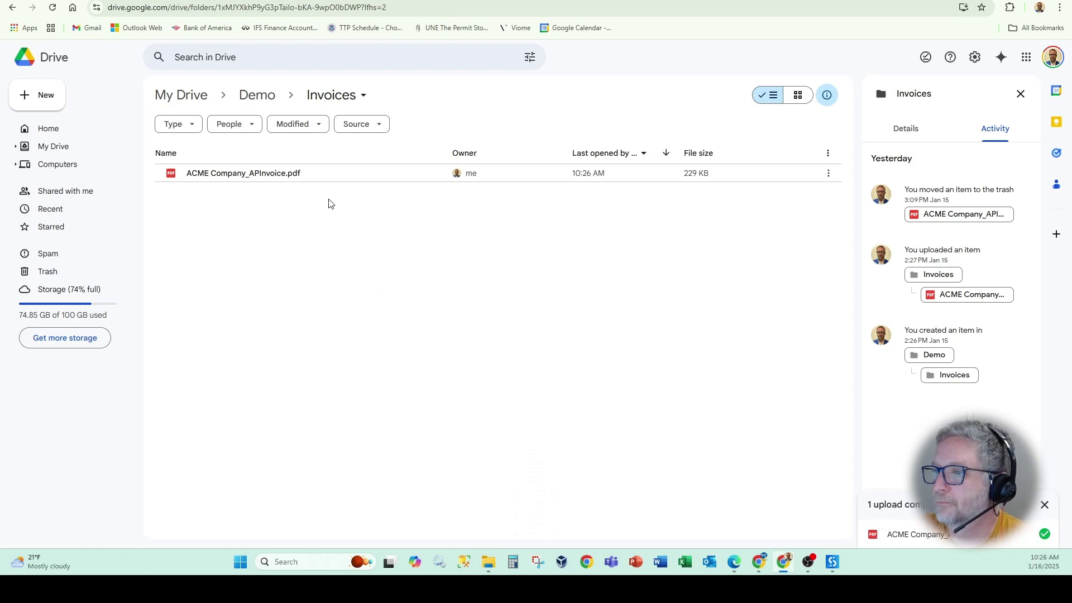
Switch back to UiPath Studio and check the test status of each activity, expanding Write Invoice Details to Console
key("alt+Tab")
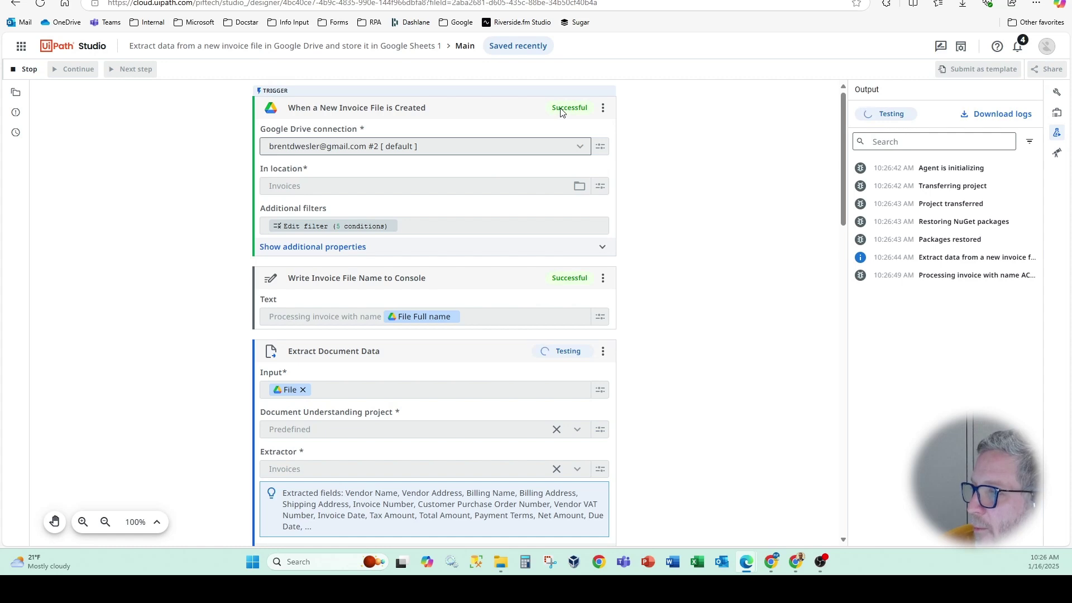
scroll(578, 278, "down", 2)
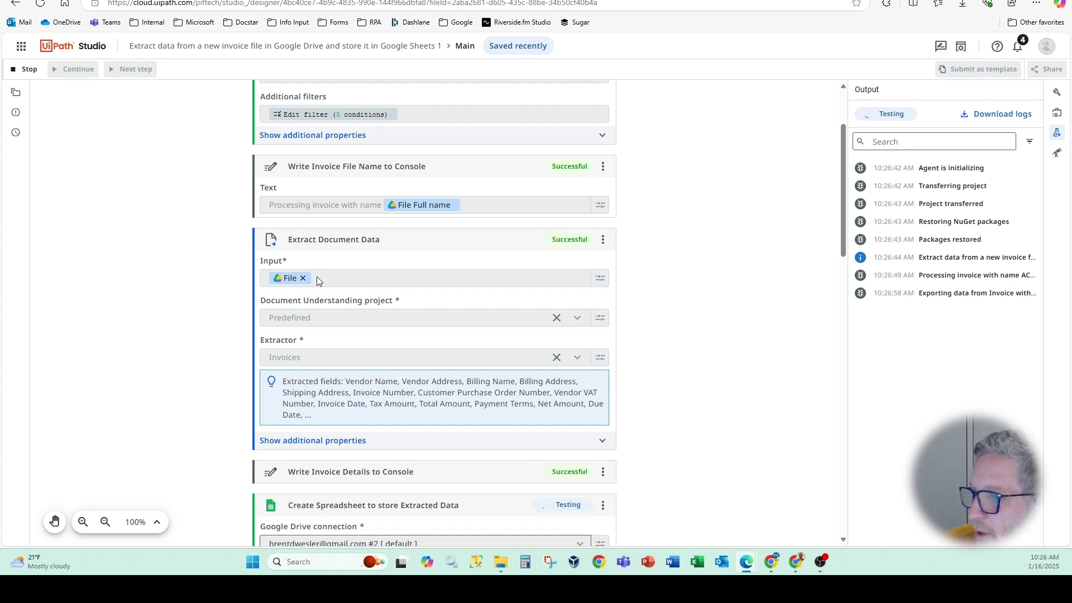
scroll(315, 283, "down", 3)
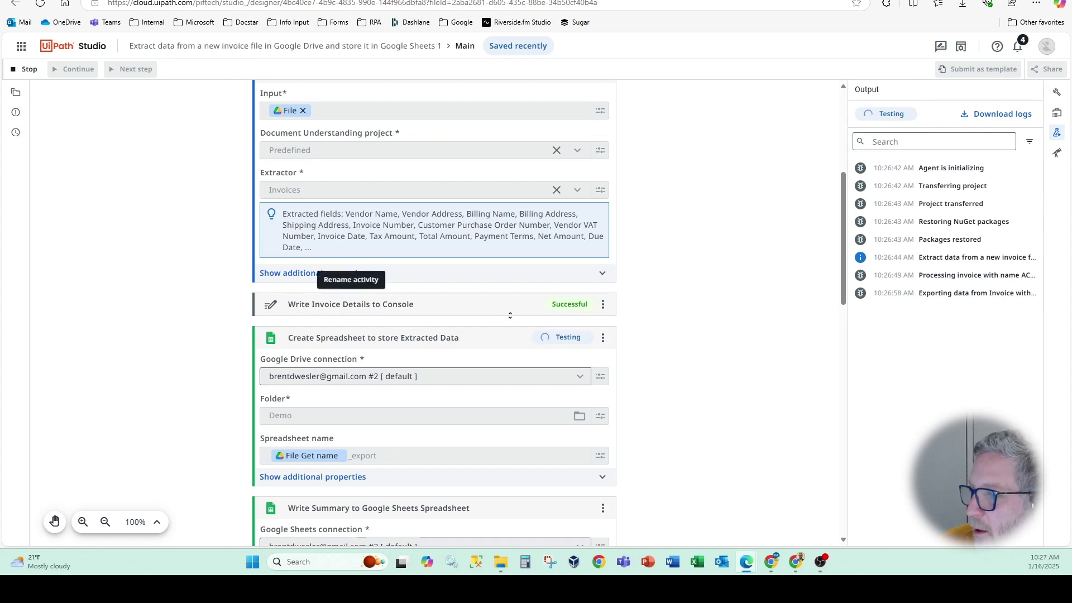
left_click(528, 311)
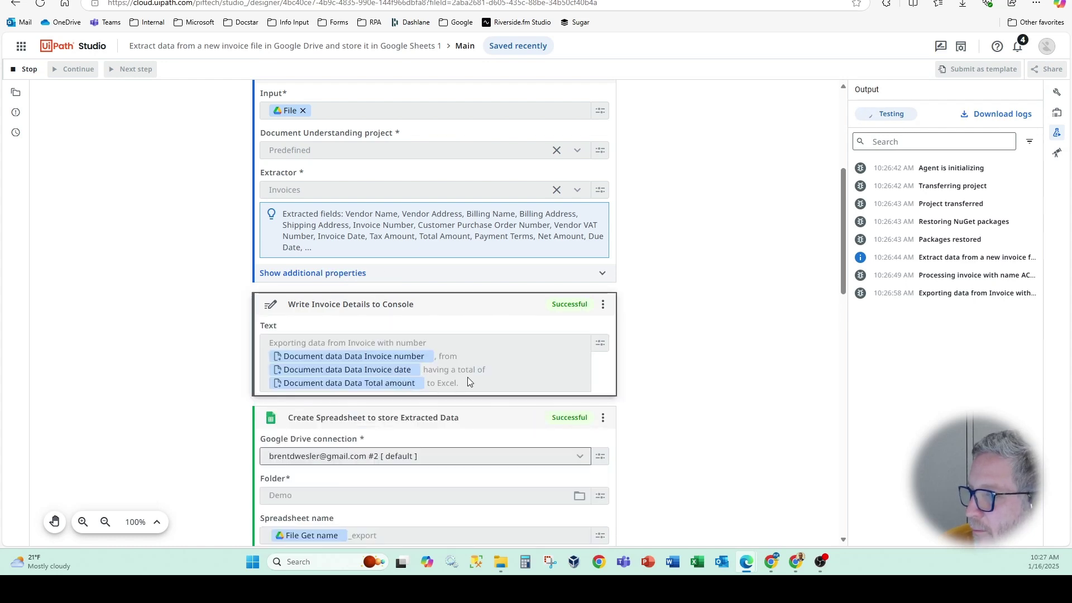
scroll(482, 364, "down", 4)
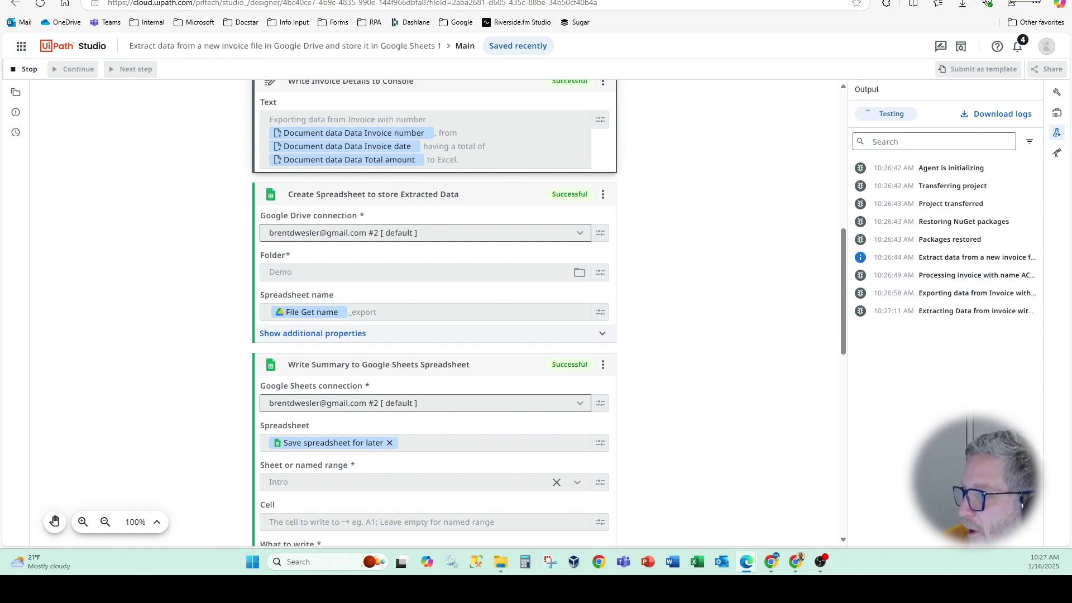
Open the ACME Company_APInvoice_export spreadsheet from Google Drive's Demo folder and examine the extracted data in Sheet1 and Sheet2
key("alt+Tab")
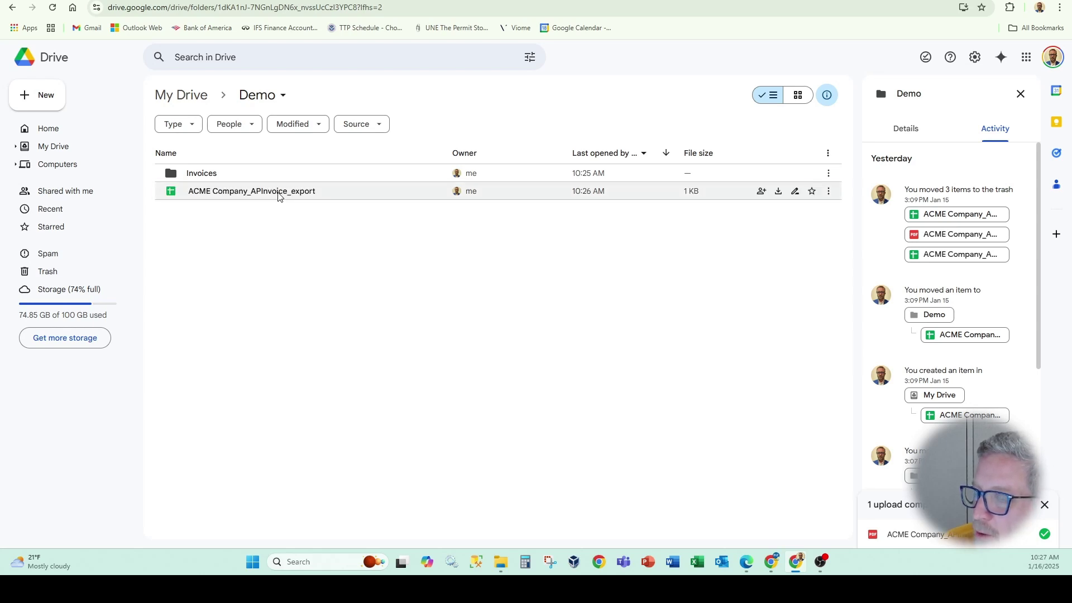
double_click(278, 194)
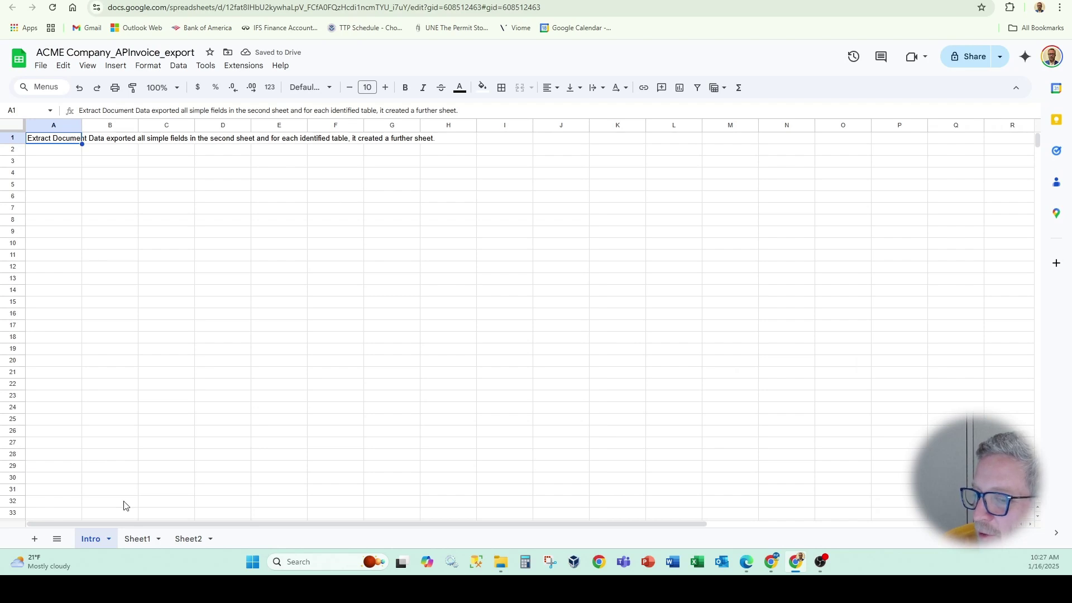
left_click(137, 539)
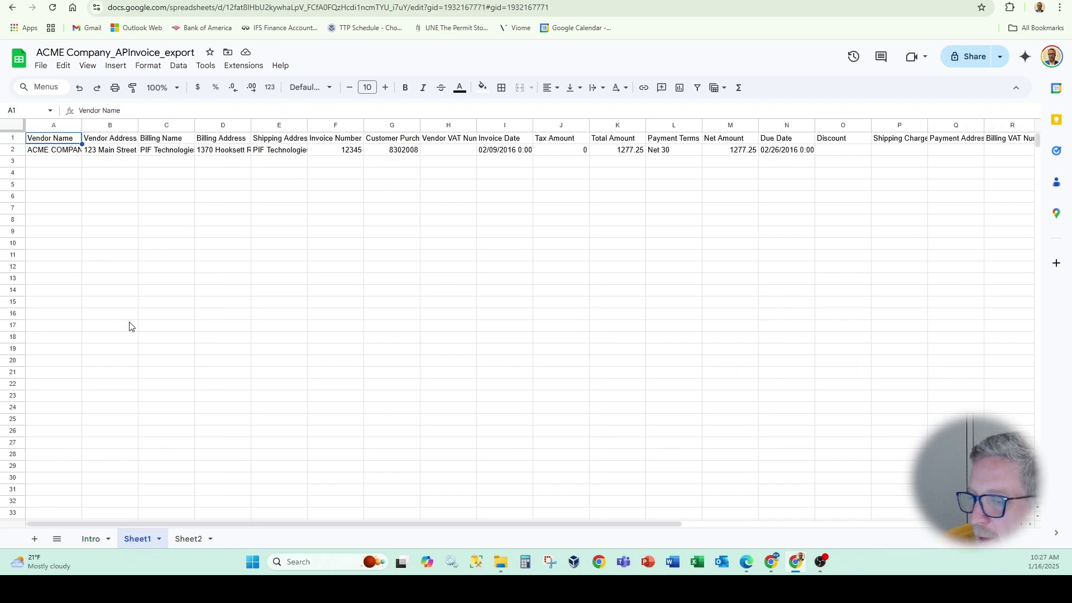
left_click(54, 151)
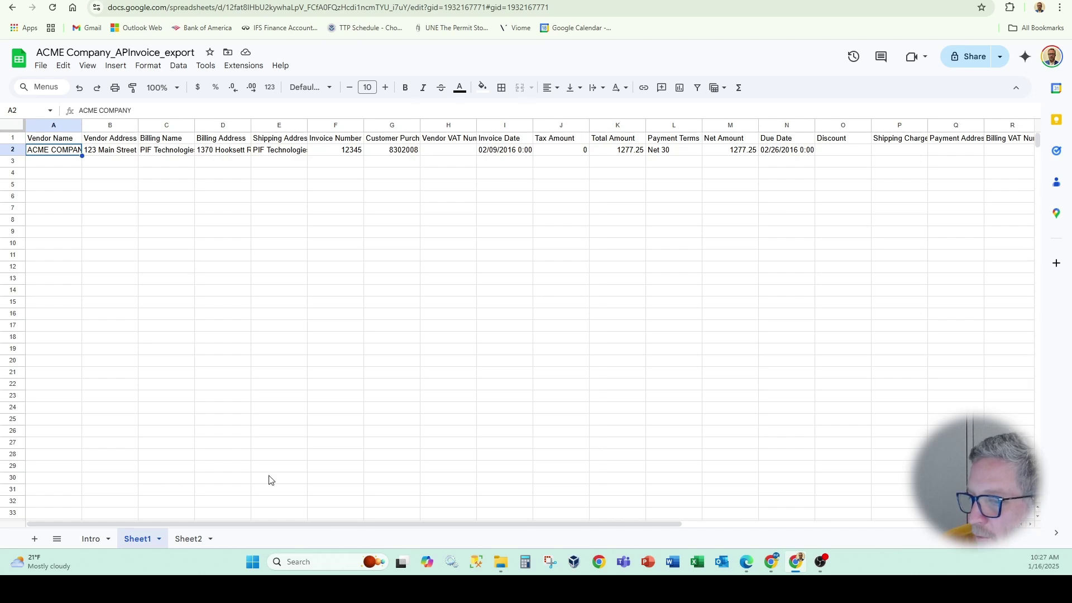
left_click(188, 539)
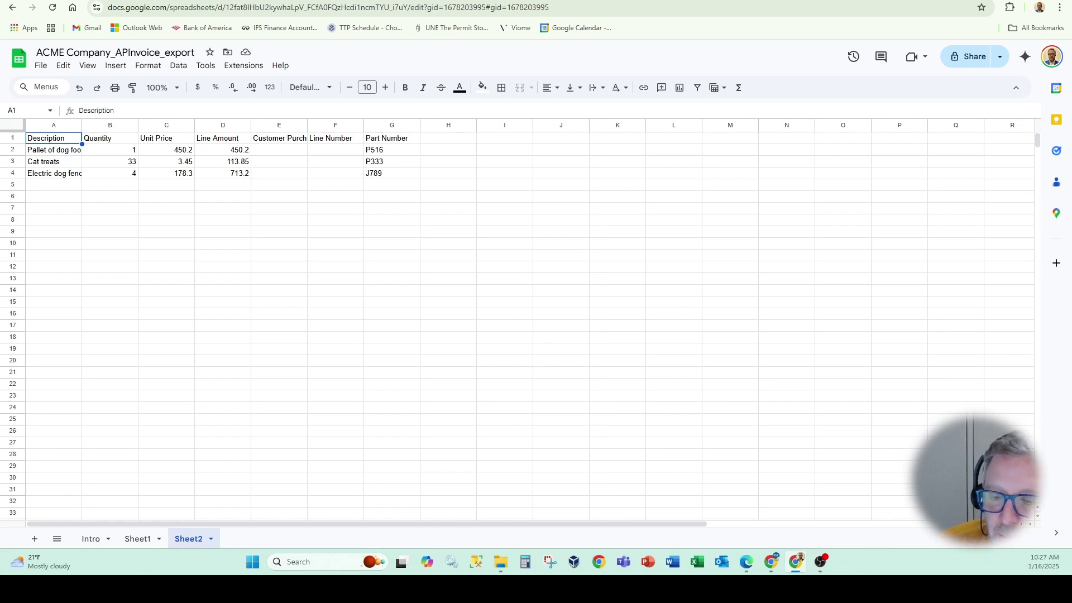
key("alt+Tab")
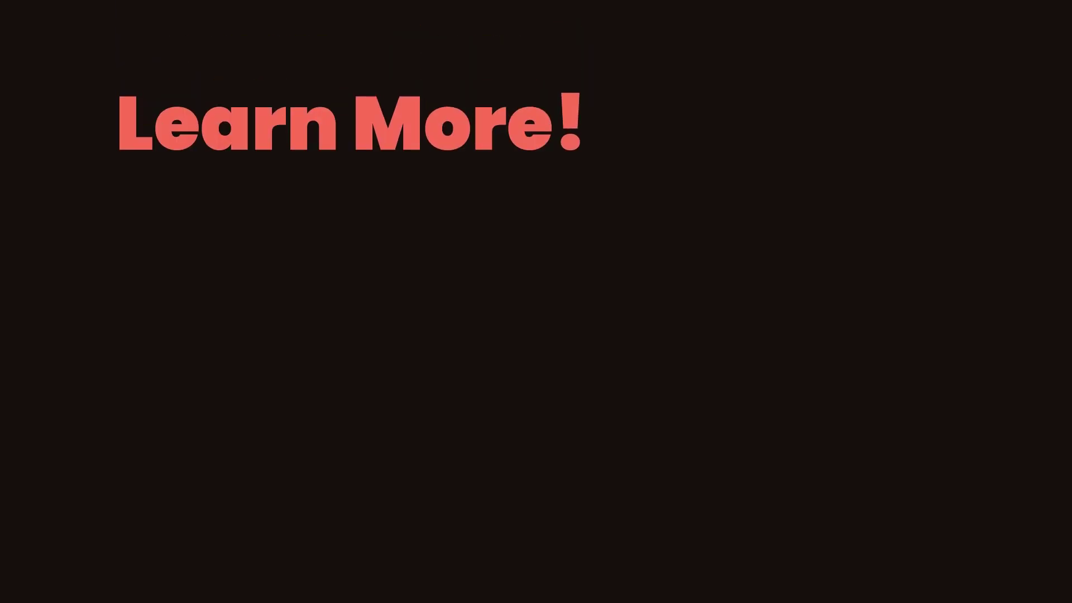